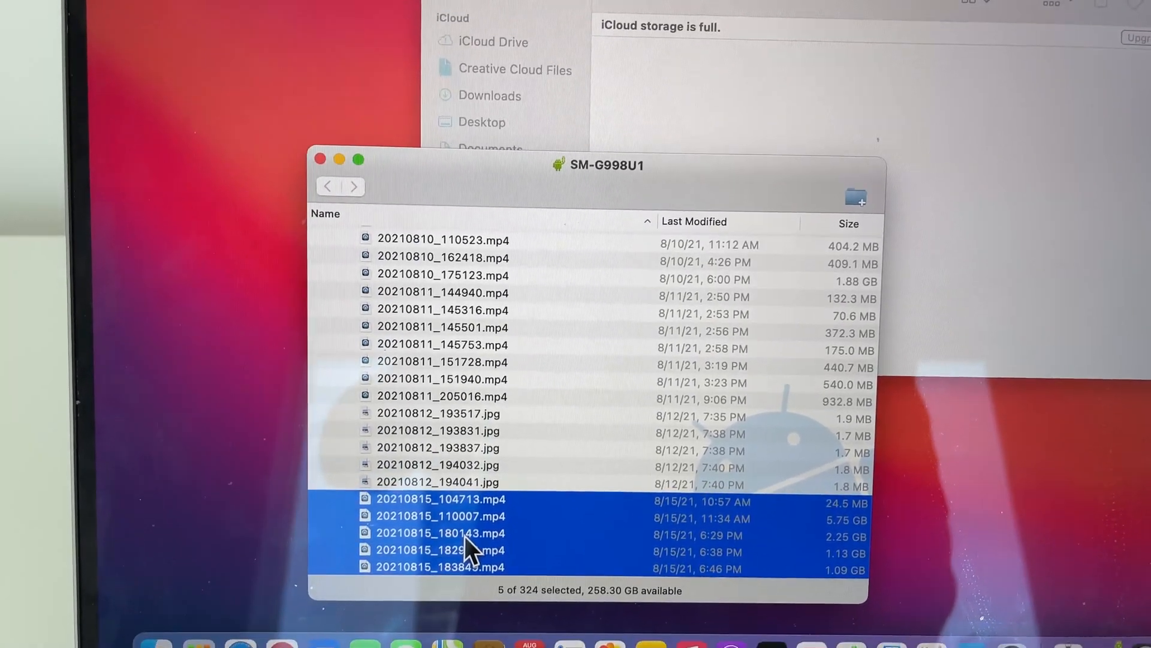
Drag the five 20210815 .mp4 videos from the phone onto the Beats Answer Call folder
{"action": "left_click_drag", "start_coordinate": [487, 509], "coordinate": [601, 315]}
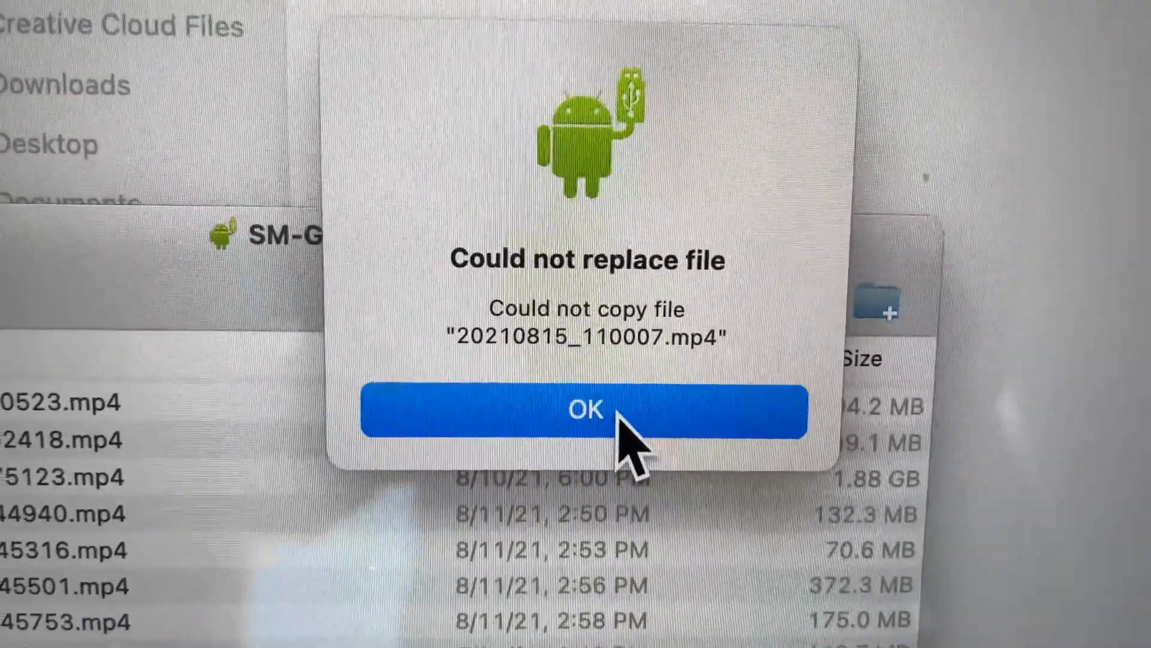
Dismiss the 'Could not replace file' error and the remaining alert
{"action": "left_click", "coordinate": [636, 412]}
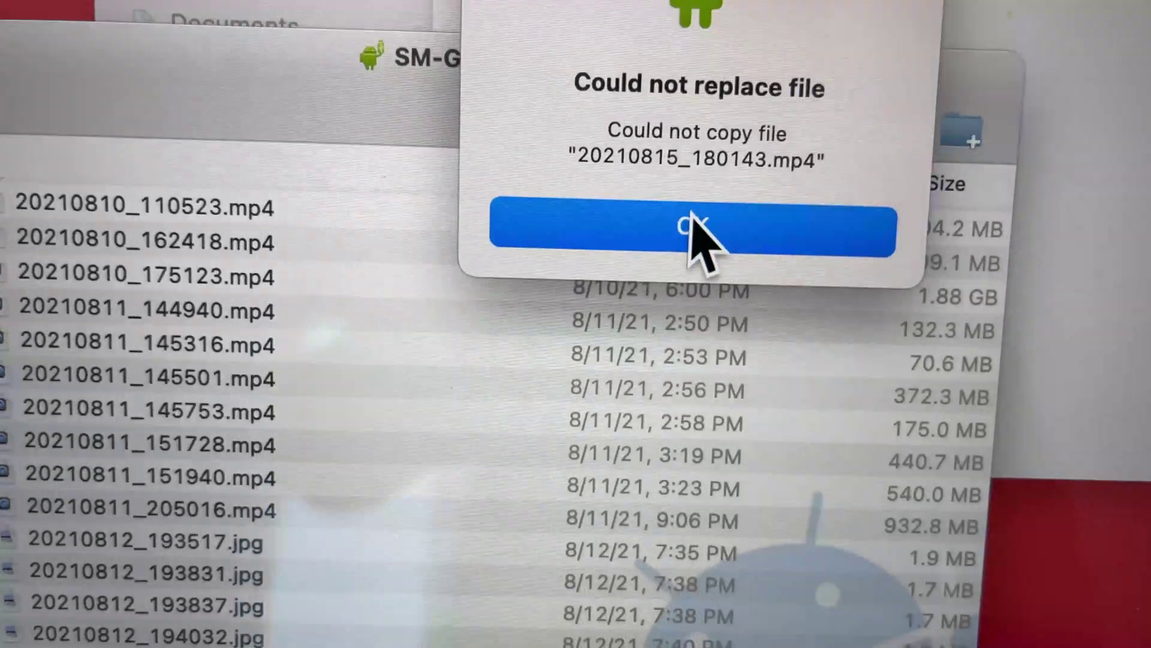
{"action": "left_click", "coordinate": [699, 306]}
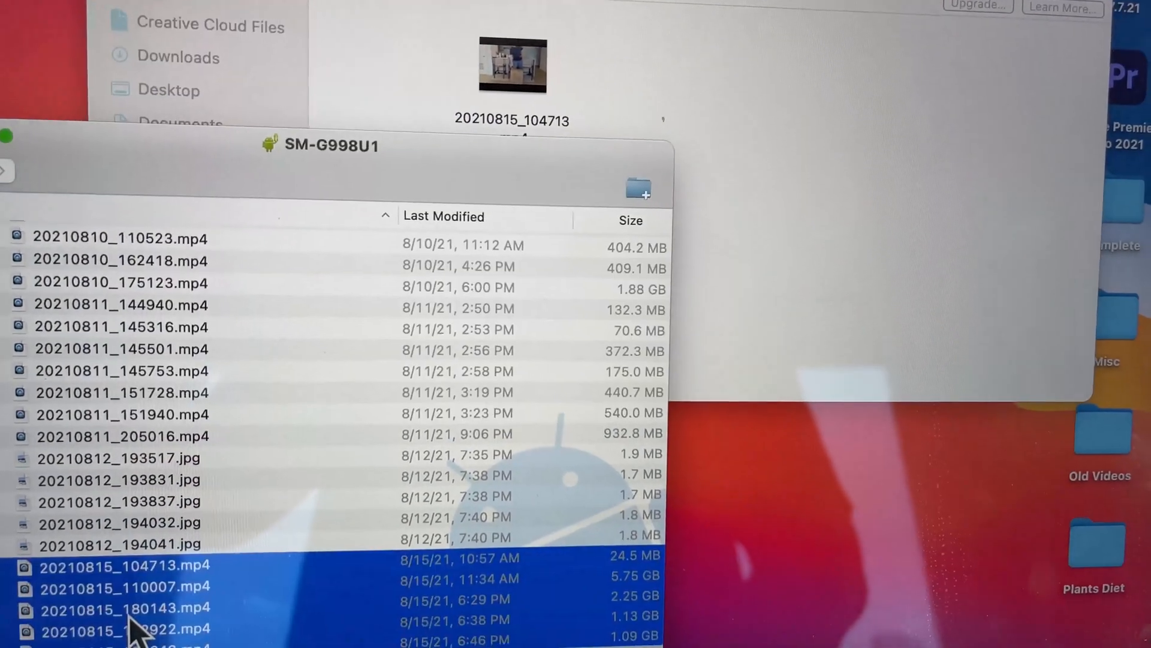
Retry the five-video copy with Replace All, clear the errors for 110007 and 180143, and return to Finder
{"action": "left_click_drag", "start_coordinate": [518, 376], "coordinate": [769, 175]}
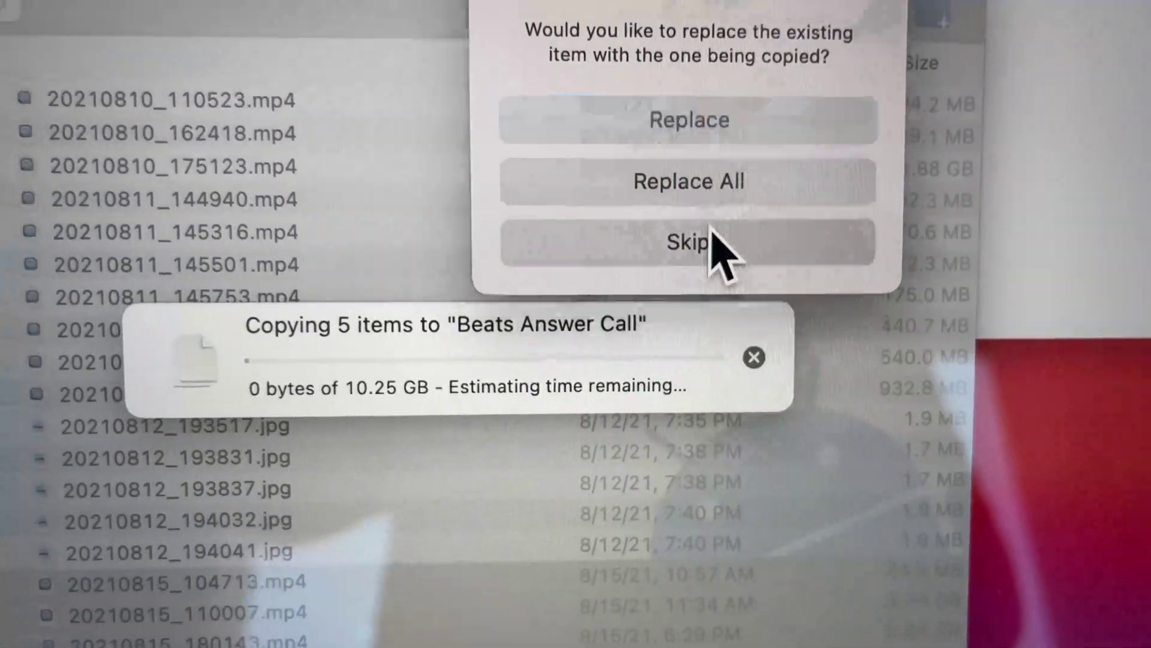
{"action": "left_click", "coordinate": [688, 200]}
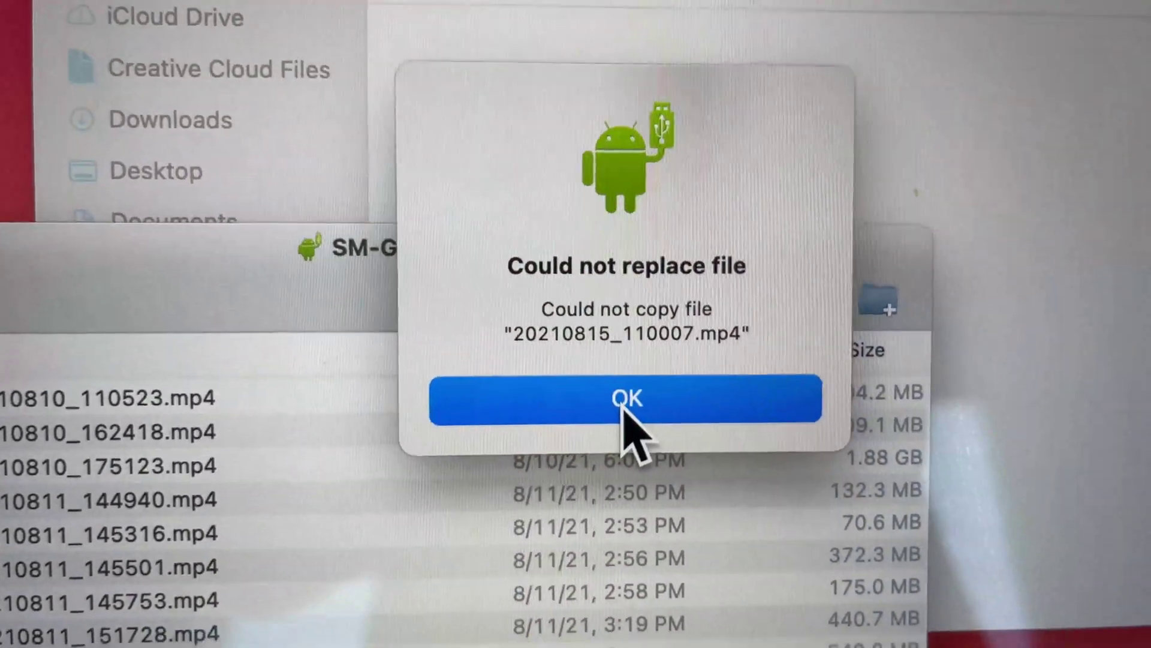
{"action": "left_click", "coordinate": [859, 349]}
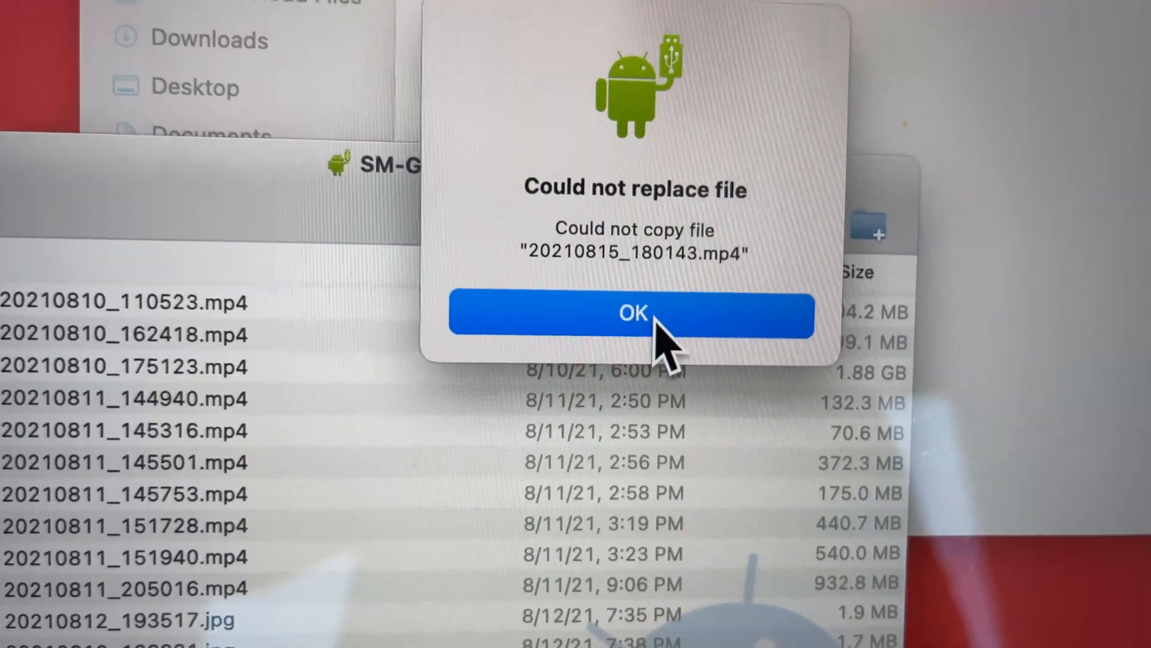
{"action": "left_click", "coordinate": [728, 350]}
{"action": "left_click", "coordinate": [976, 100]}
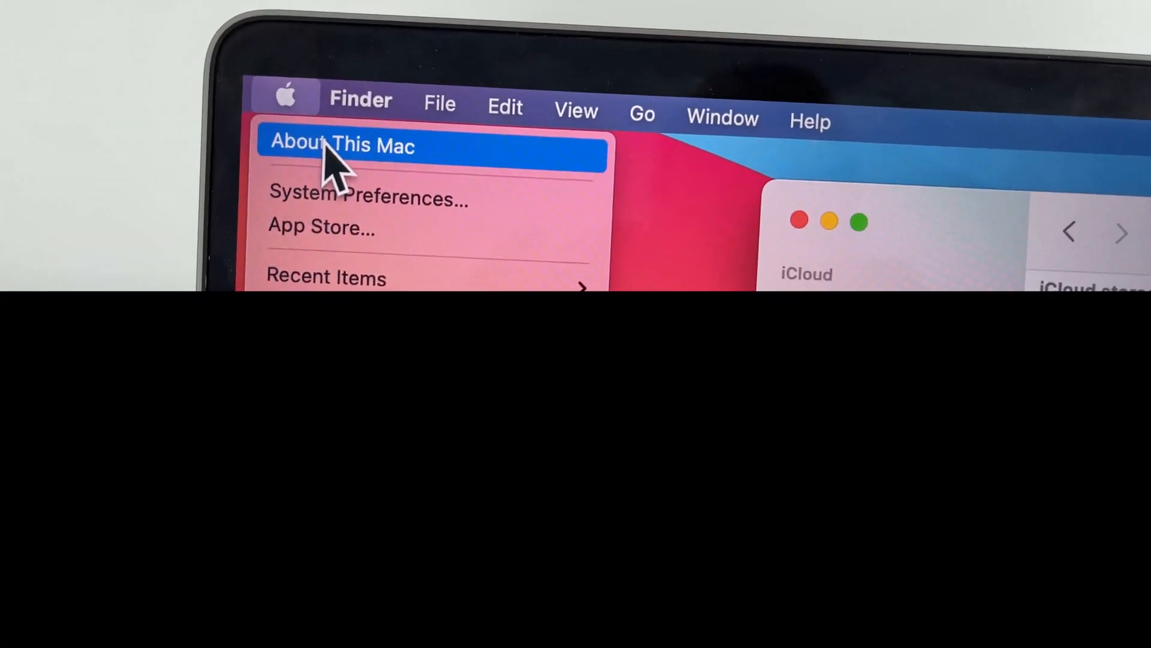
Show About This Mac's Storage summary, revealing 1.59 GB available of 1 TB
{"action": "left_click", "coordinate": [396, 178]}
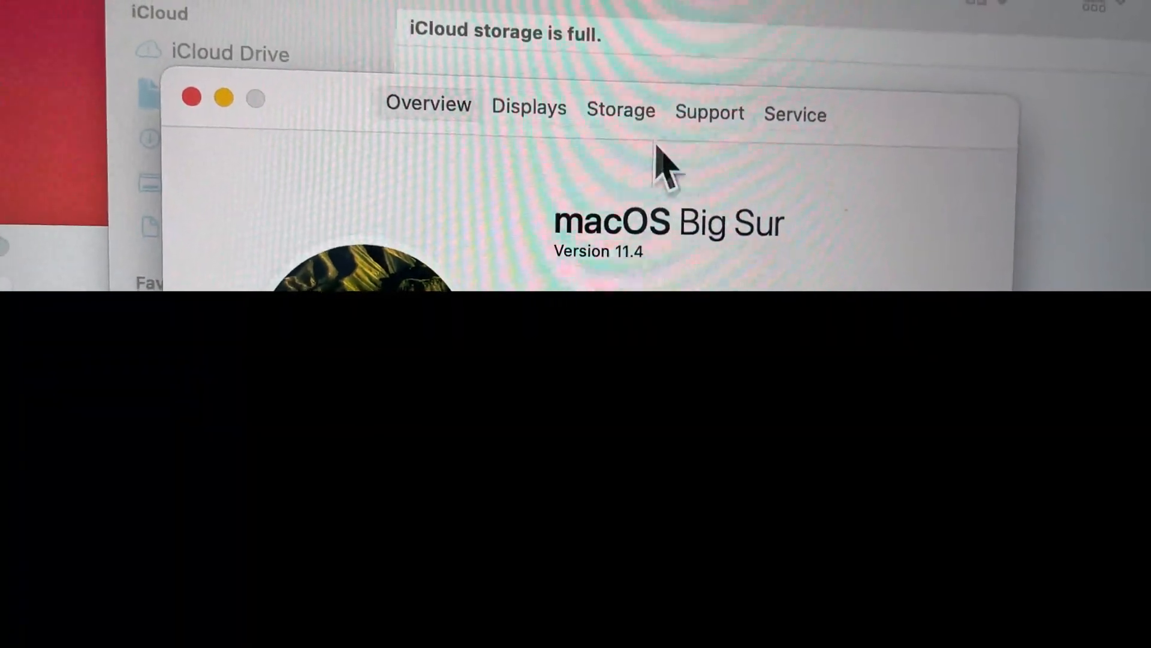
{"action": "left_click", "coordinate": [622, 110]}
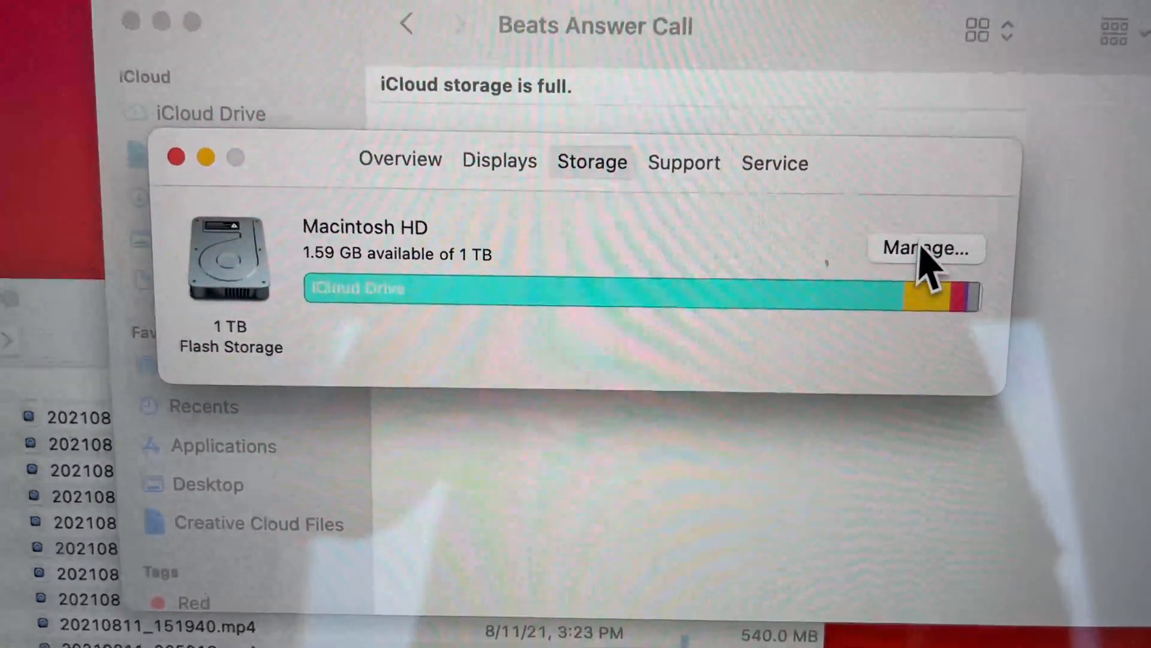
Review the Applications list in Storage Management, selecting the Adobe Premiere Pro 2021 entries
{"action": "left_click", "coordinate": [928, 224]}
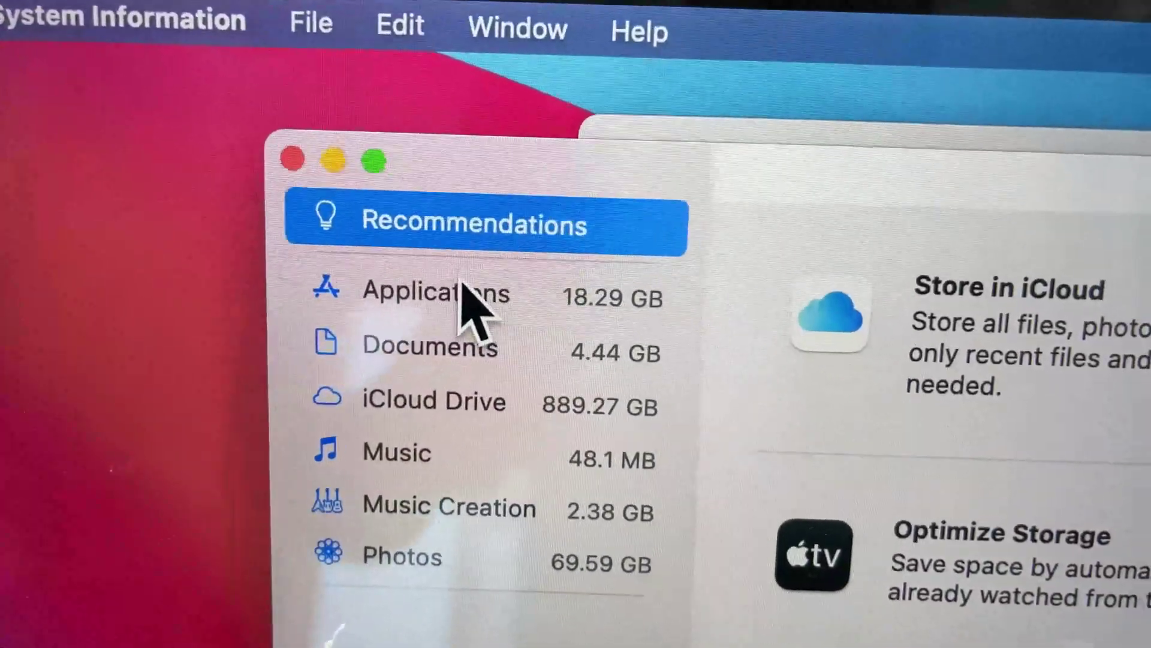
{"action": "left_click", "coordinate": [415, 266]}
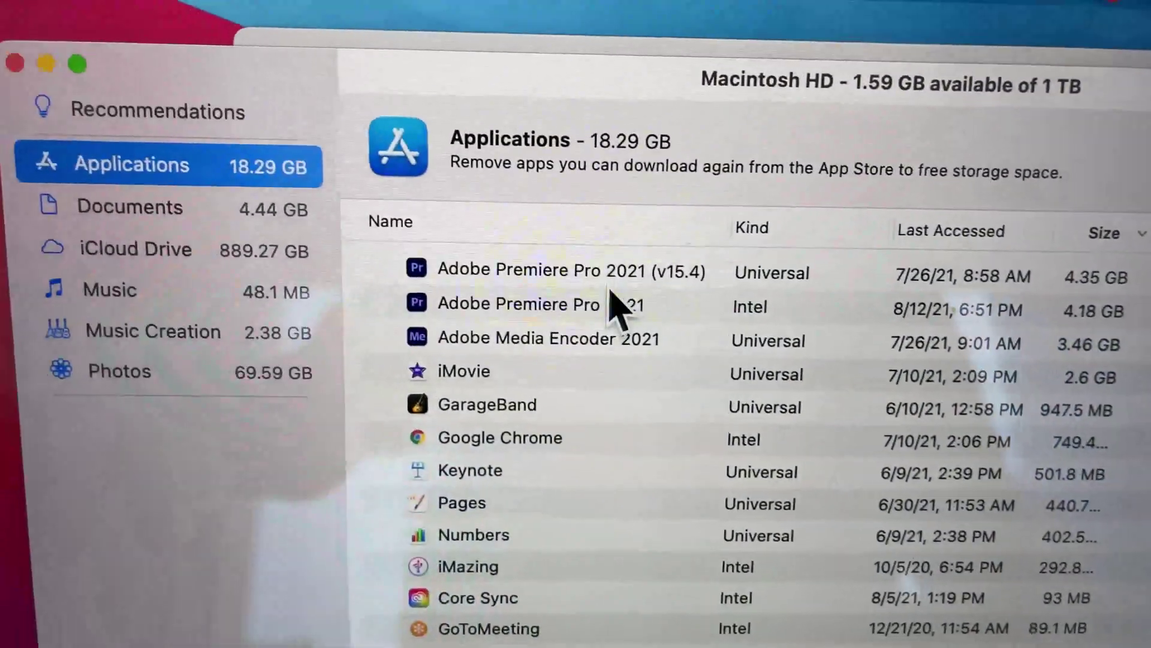
{"action": "left_click", "coordinate": [609, 289]}
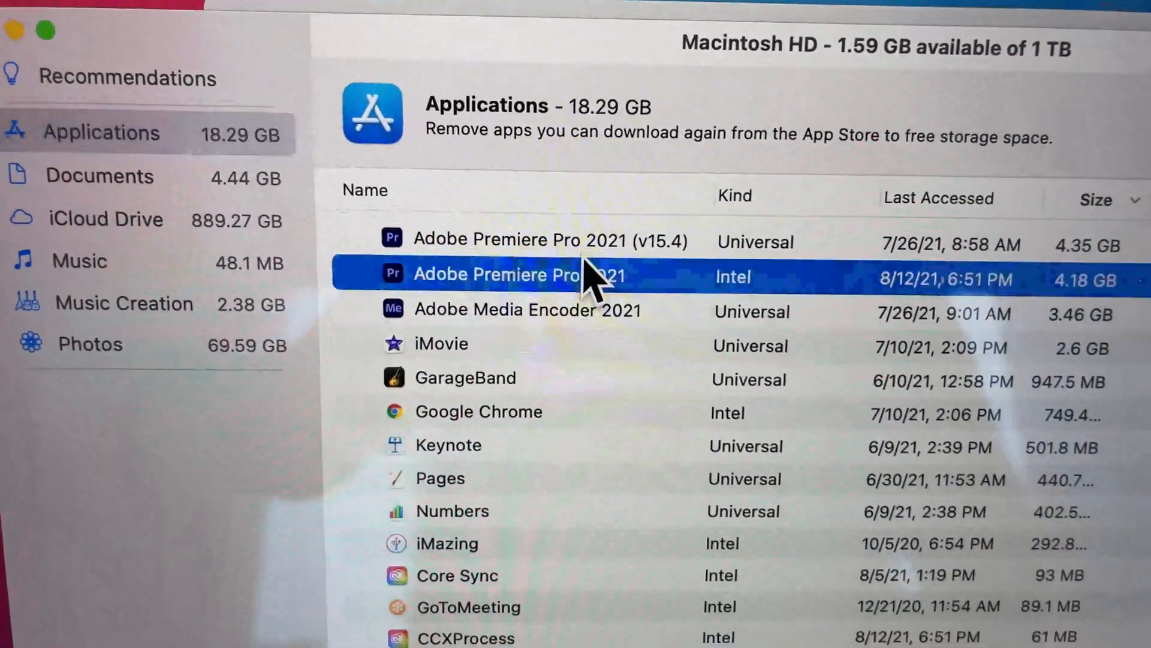
{"action": "left_click", "coordinate": [553, 250]}
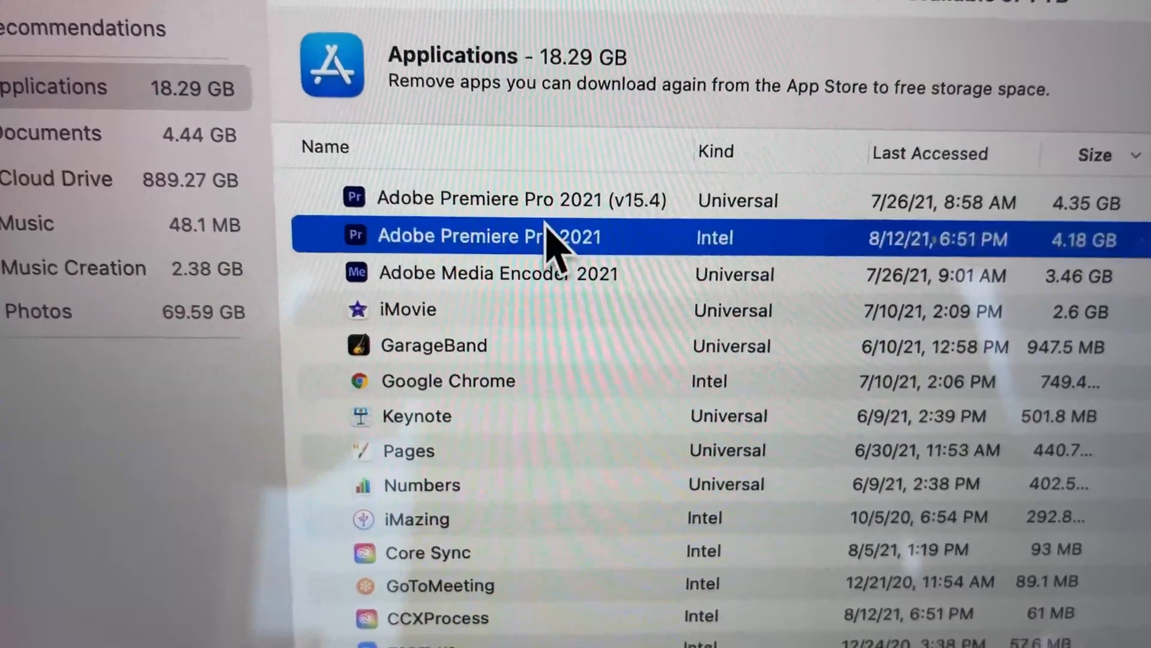
{"action": "left_click", "coordinate": [548, 321]}
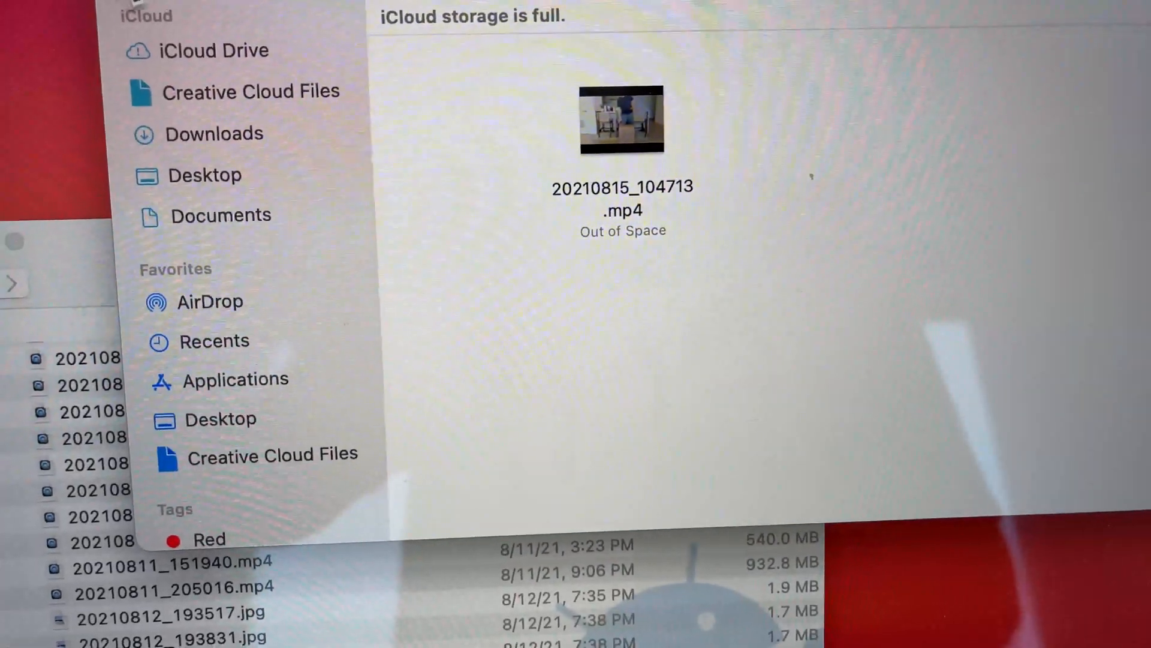
Delete the Large Files desktop folder with Command-Delete to free disk space
{"action": "left_click", "coordinate": [149, 4]}
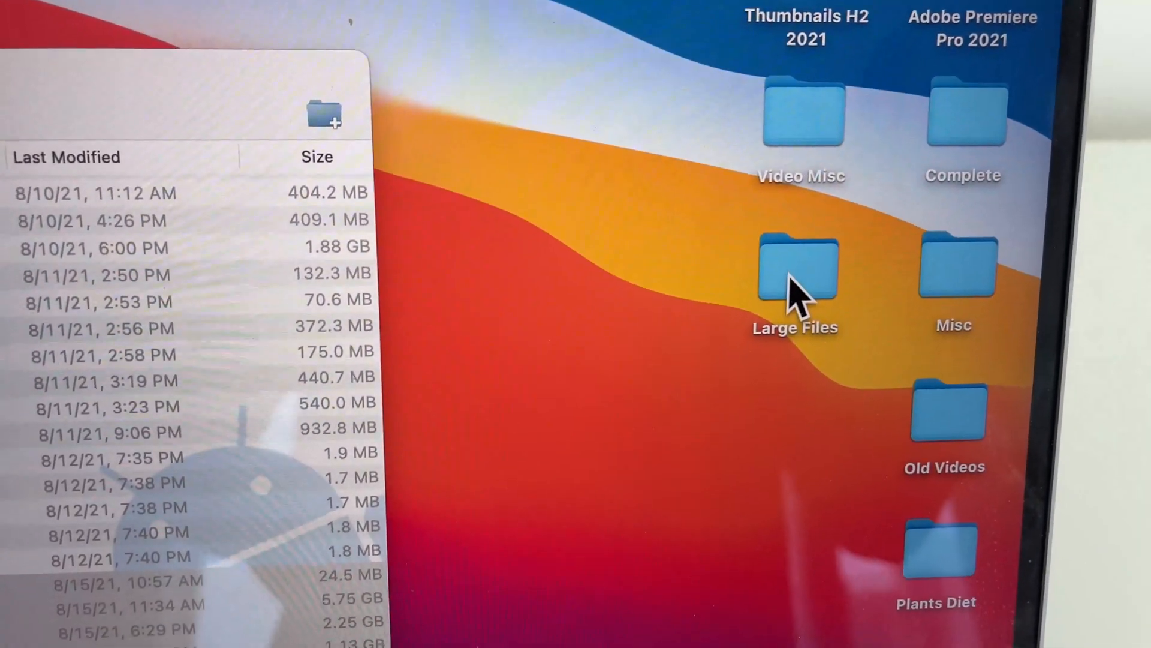
{"action": "key", "text": "super+BackSpace"}
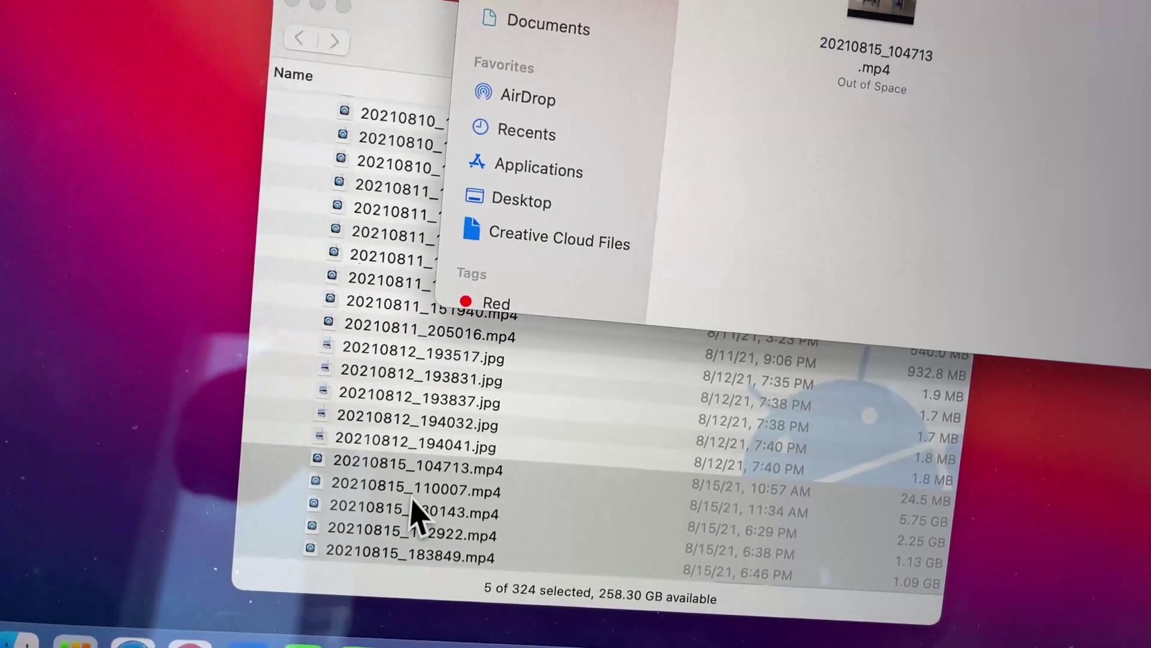
Copy the five videos again with Skip for the existing file, dismissing the 110007 and 180143 errors
{"action": "left_click_drag", "start_coordinate": [414, 513], "coordinate": [720, 349]}
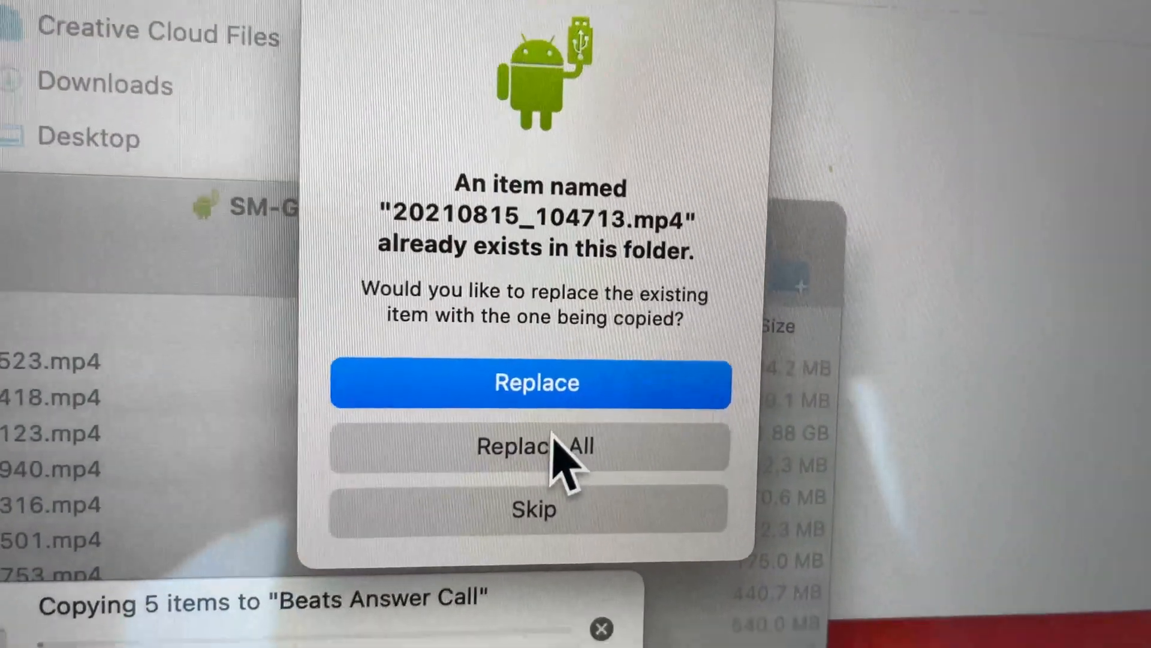
{"action": "left_click", "coordinate": [513, 483]}
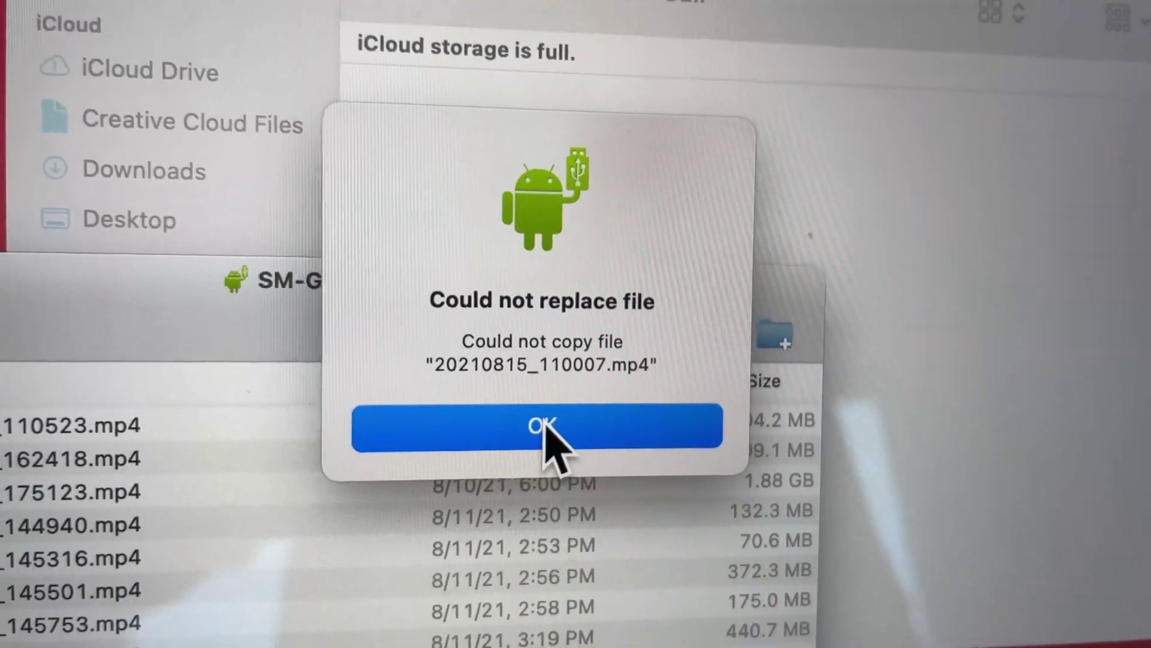
{"action": "left_click", "coordinate": [544, 433]}
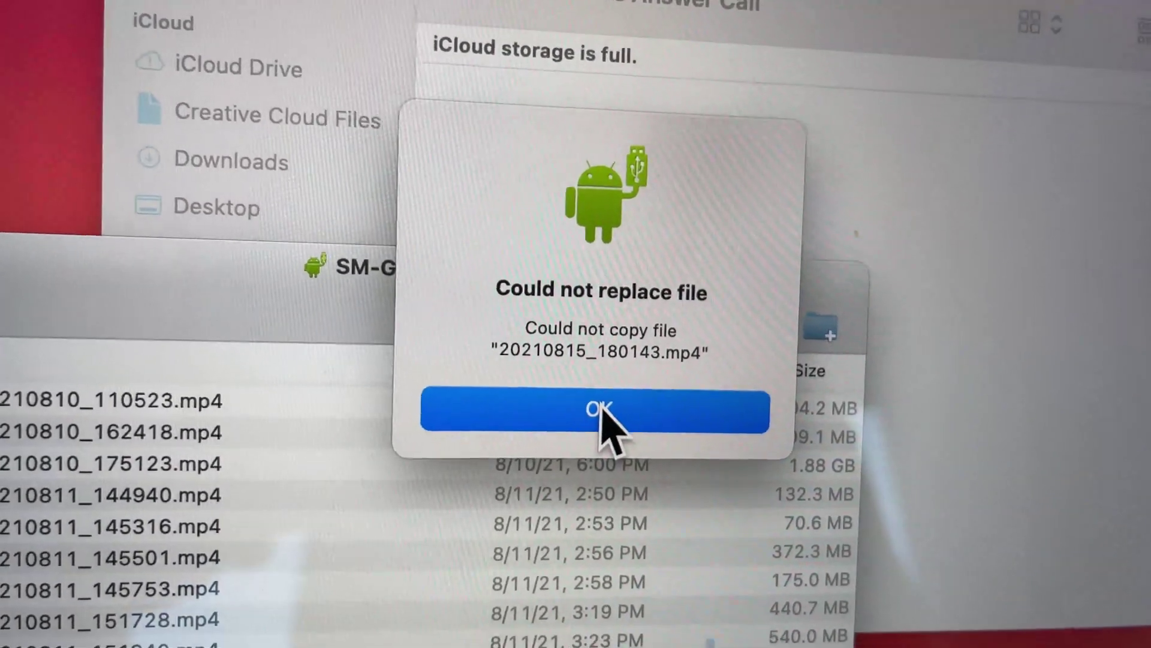
{"action": "left_click", "coordinate": [566, 396]}
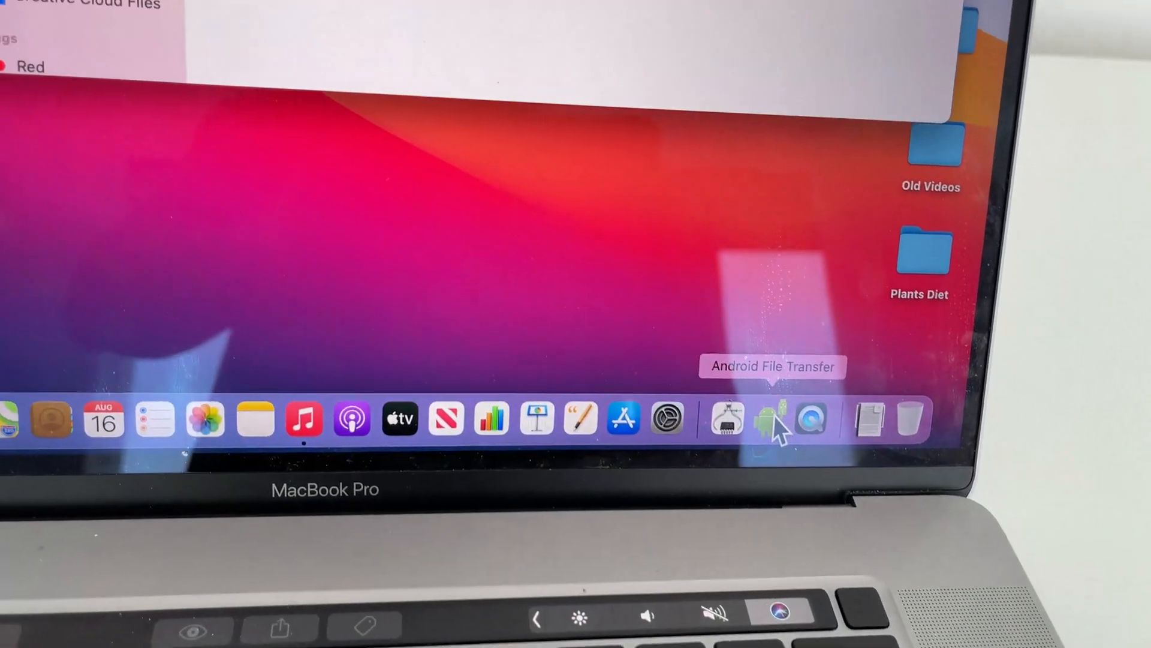
Reopen the phone in Android File Transfer and drag the five August 15 videos onto Beats Answer Call
{"action": "left_click", "coordinate": [735, 377]}
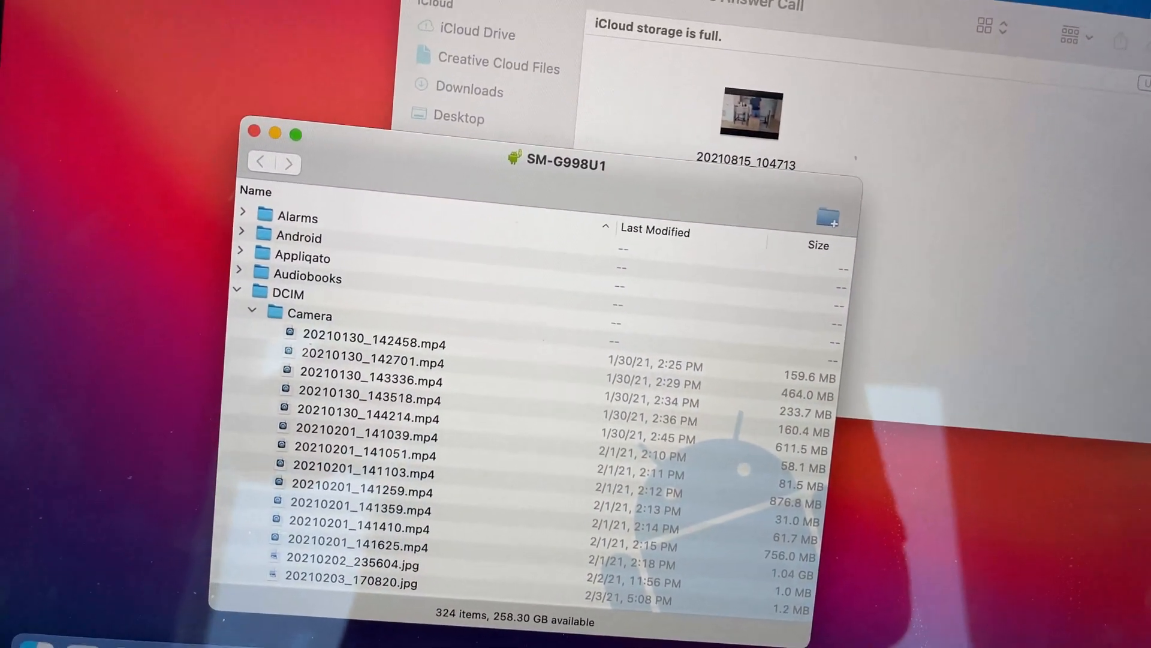
{"action": "scroll", "coordinate": [310, 301], "scroll_direction": "down", "scroll_amount": 10}
{"action": "scroll", "coordinate": [306, 302], "scroll_direction": "down", "scroll_amount": 10}
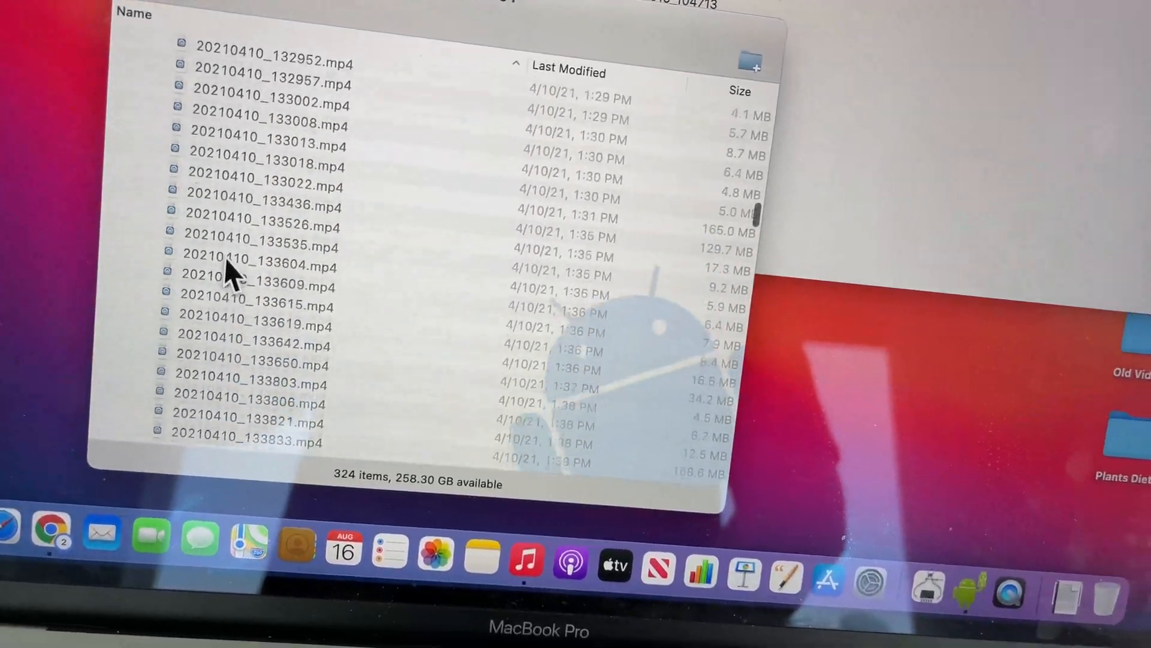
{"action": "left_click", "coordinate": [315, 537], "text": "shift"}
{"action": "left_click_drag", "start_coordinate": [315, 536], "coordinate": [820, 127]}
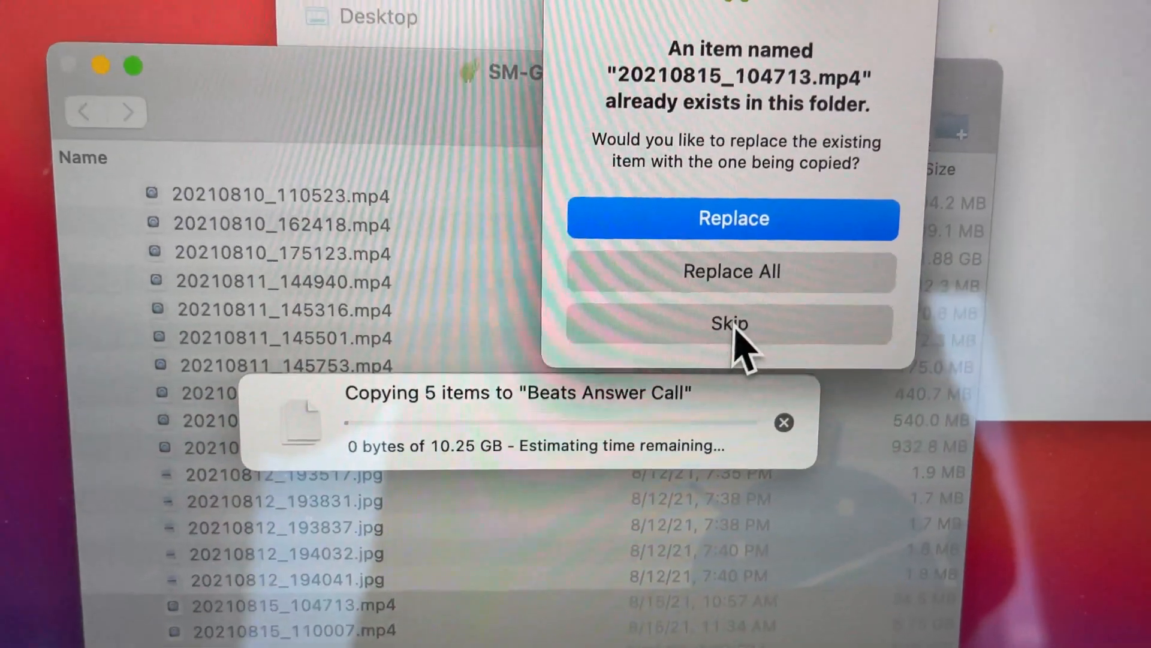
Skip the existing 20210815_104713.mp4 so the rest copy, then close the SM-G998U1 window
{"action": "left_click", "coordinate": [752, 297]}
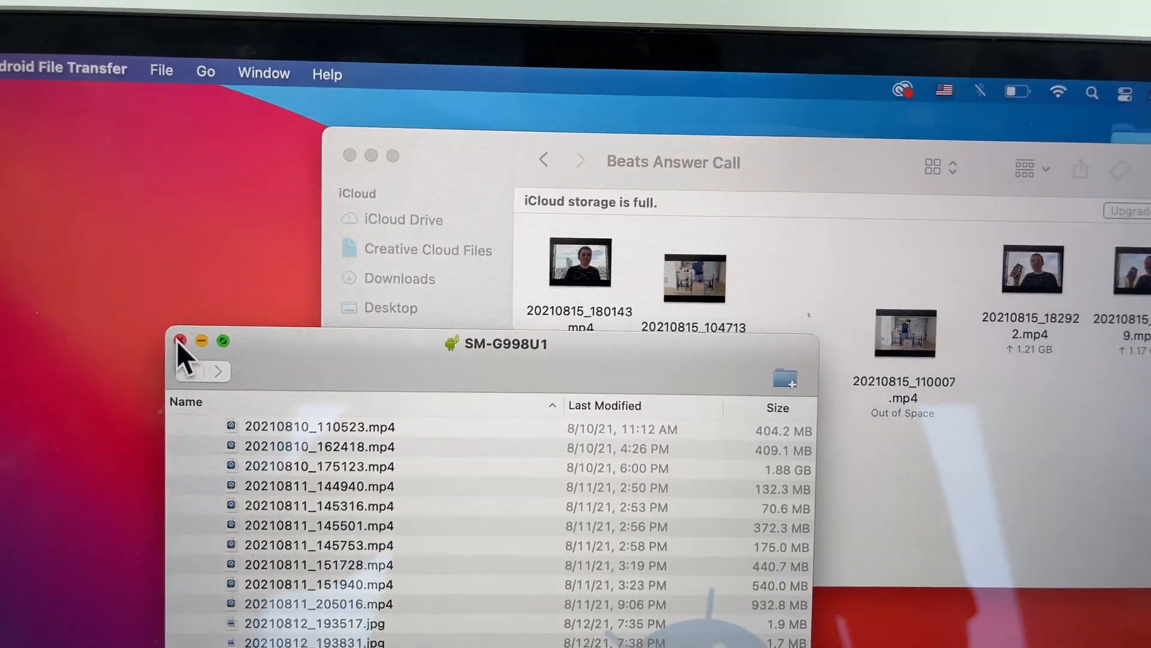
{"action": "left_click", "coordinate": [236, 334]}
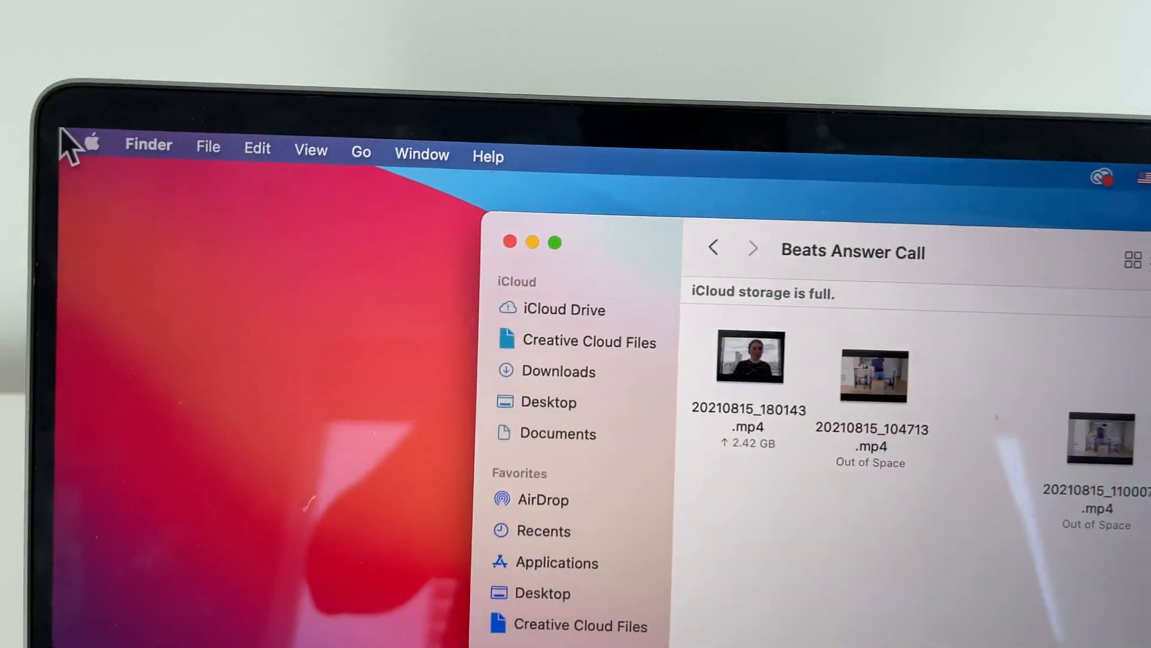
Recheck About This Mac storage, now showing 31.14 GB available of 1 TB
{"action": "left_click", "coordinate": [132, 149]}
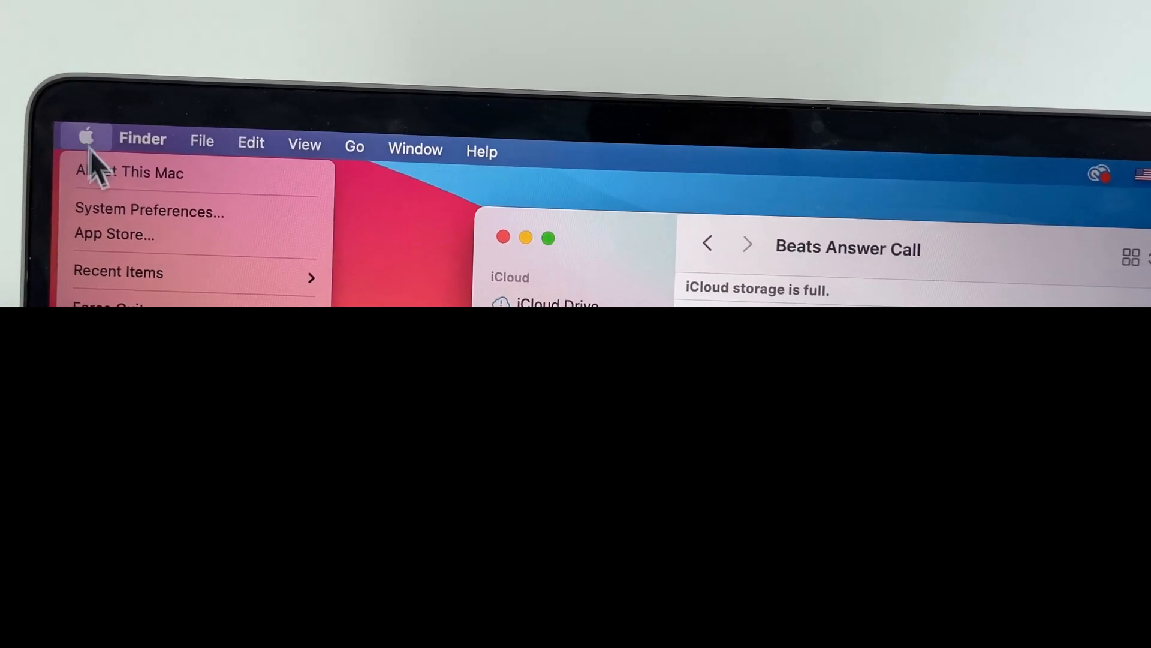
{"action": "left_click", "coordinate": [144, 181]}
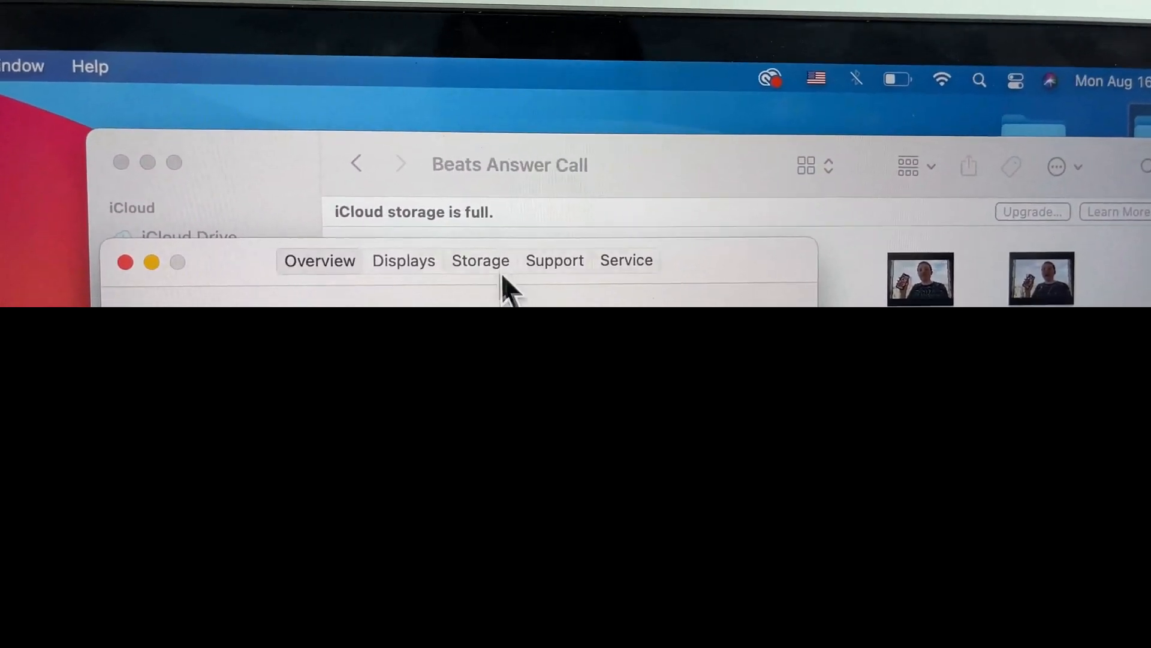
{"action": "left_click", "coordinate": [486, 263]}
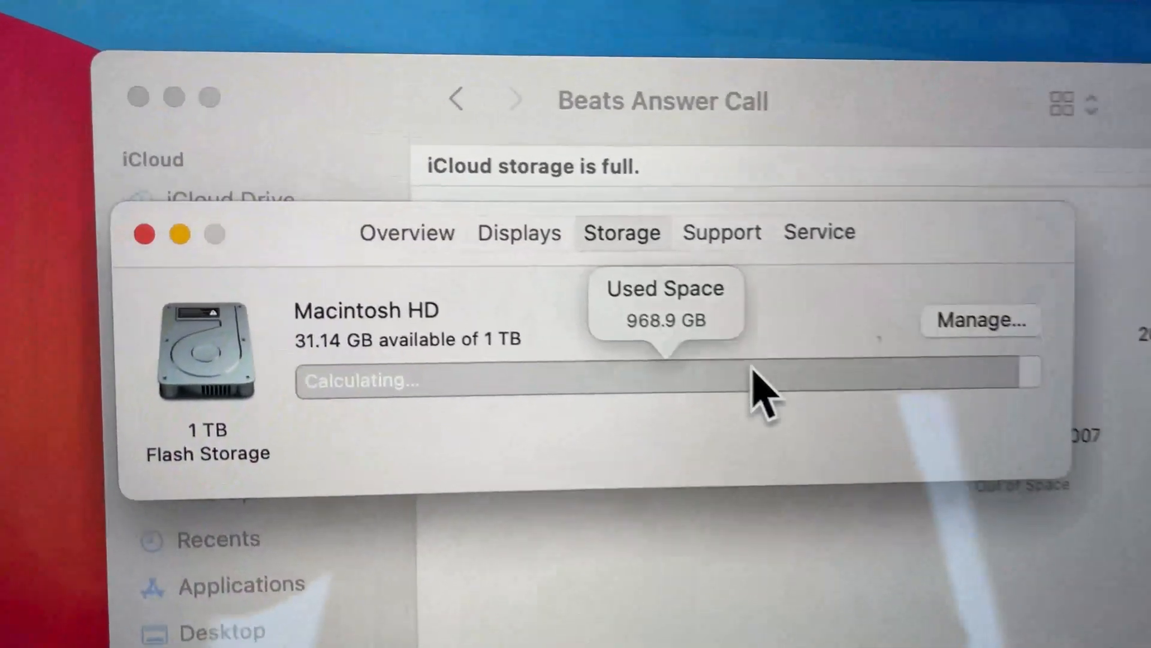